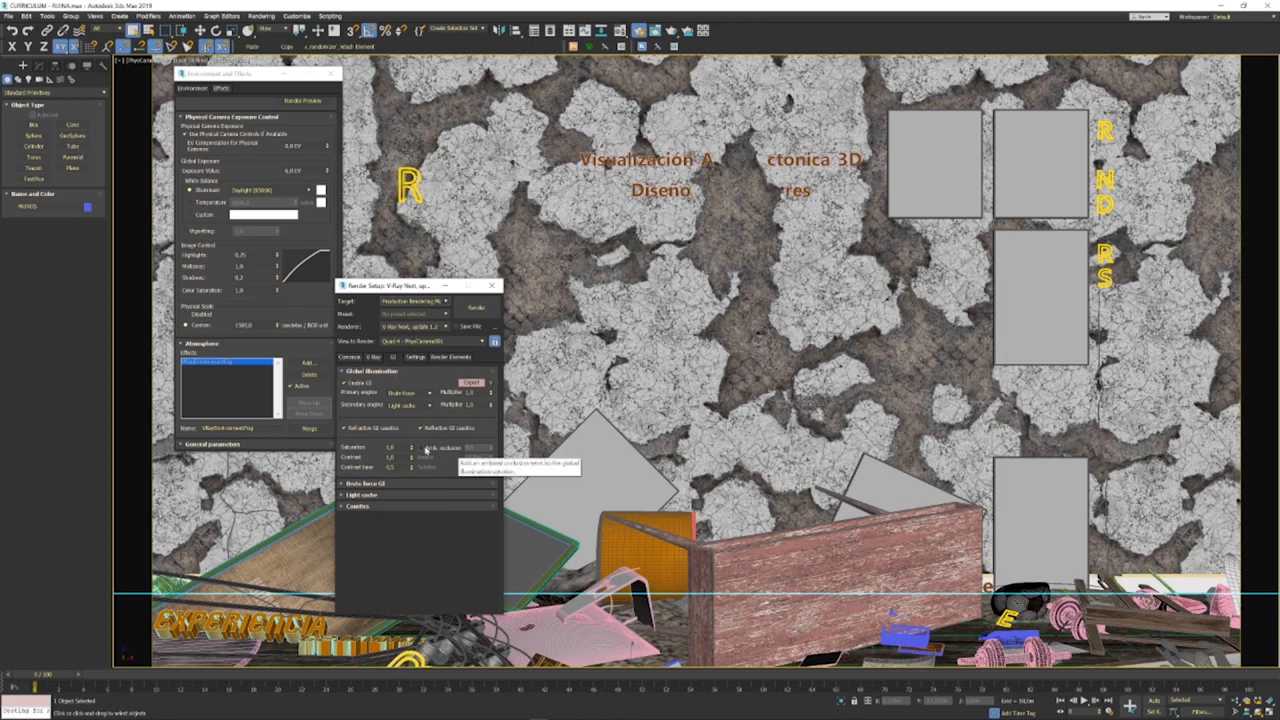
Enable ambient occlusion in the V-Ray global illumination settings and close the render setup
click(422, 448)
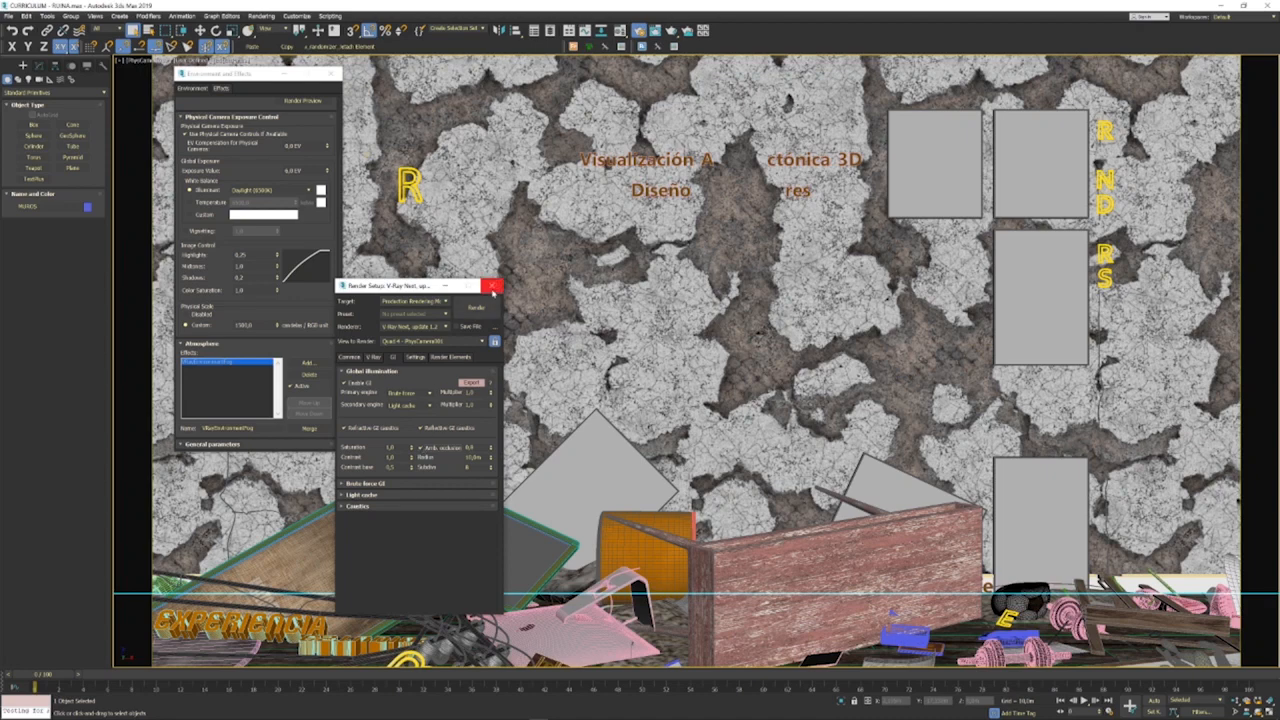
click(492, 286)
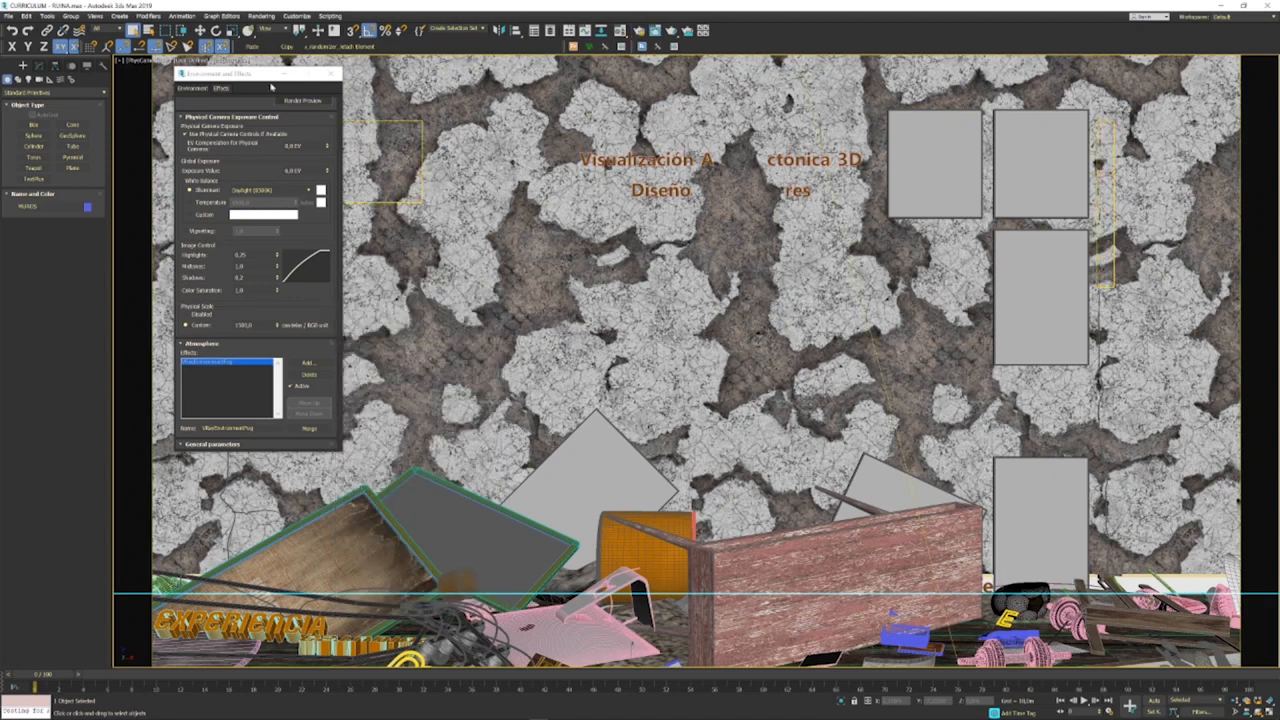
Move the environment settings clear of the viewport label and switch the camera viewport to V-Ray IPR
drag(260, 76, 258, 156)
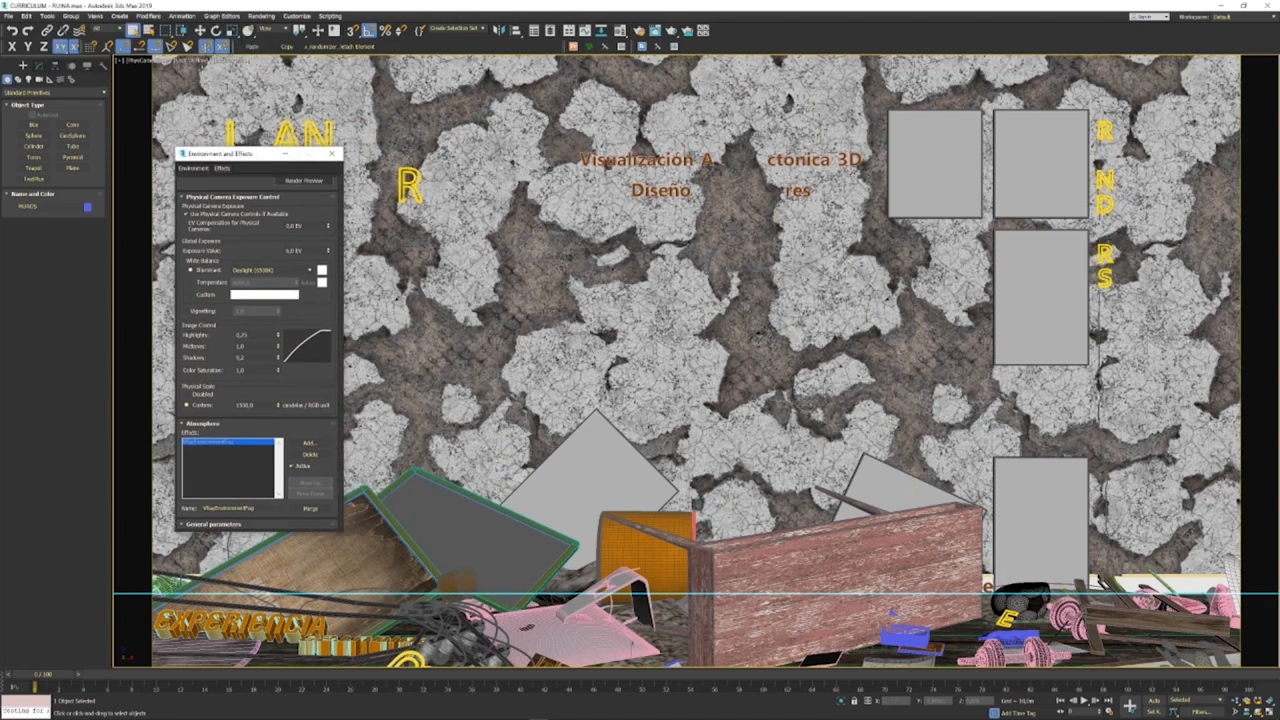
click(195, 63)
click(200, 61)
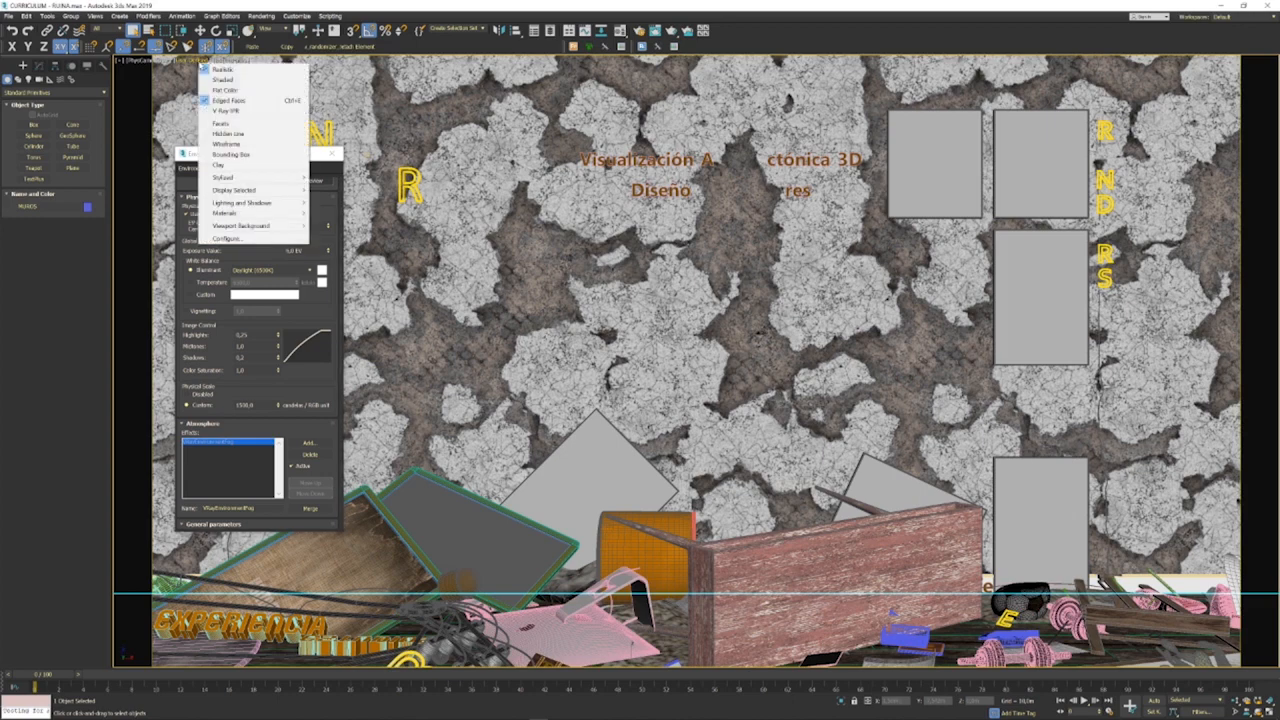
click(230, 110)
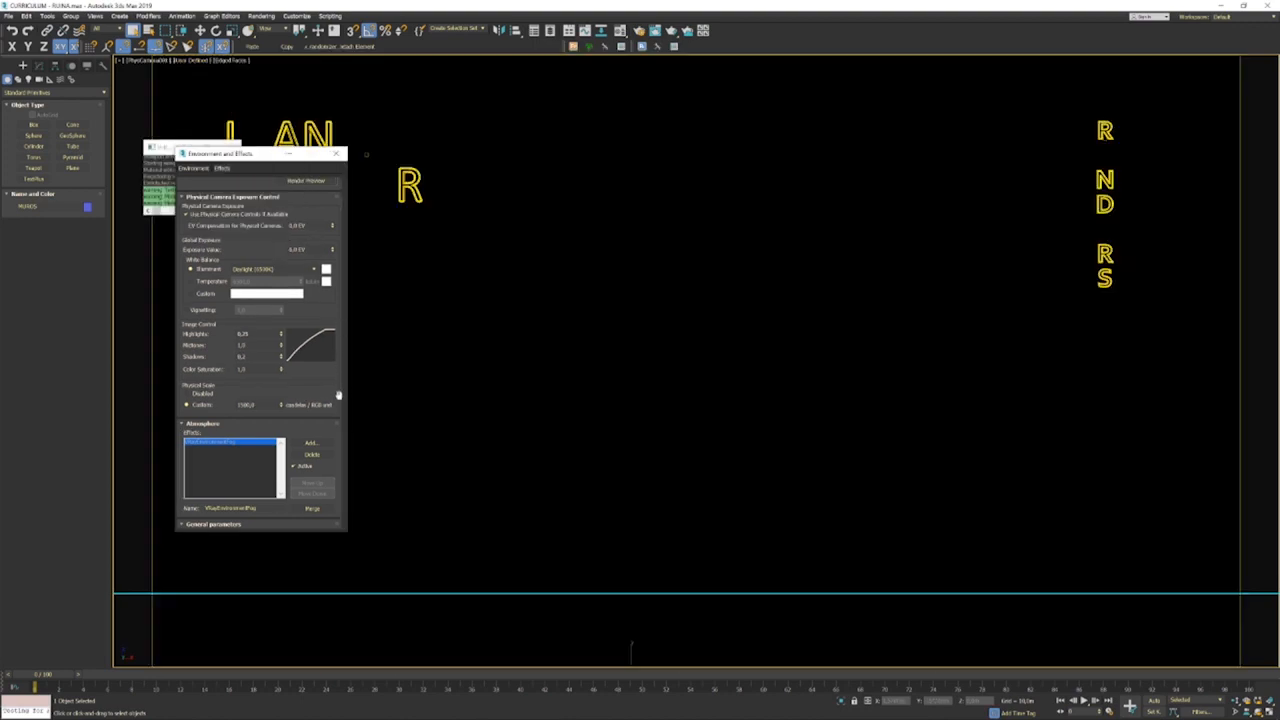
Set the fog emission colour of the VRayEnvironmentFog effect to a dark grey
scroll(334, 362, down, 1)
scroll(334, 362, down, 5)
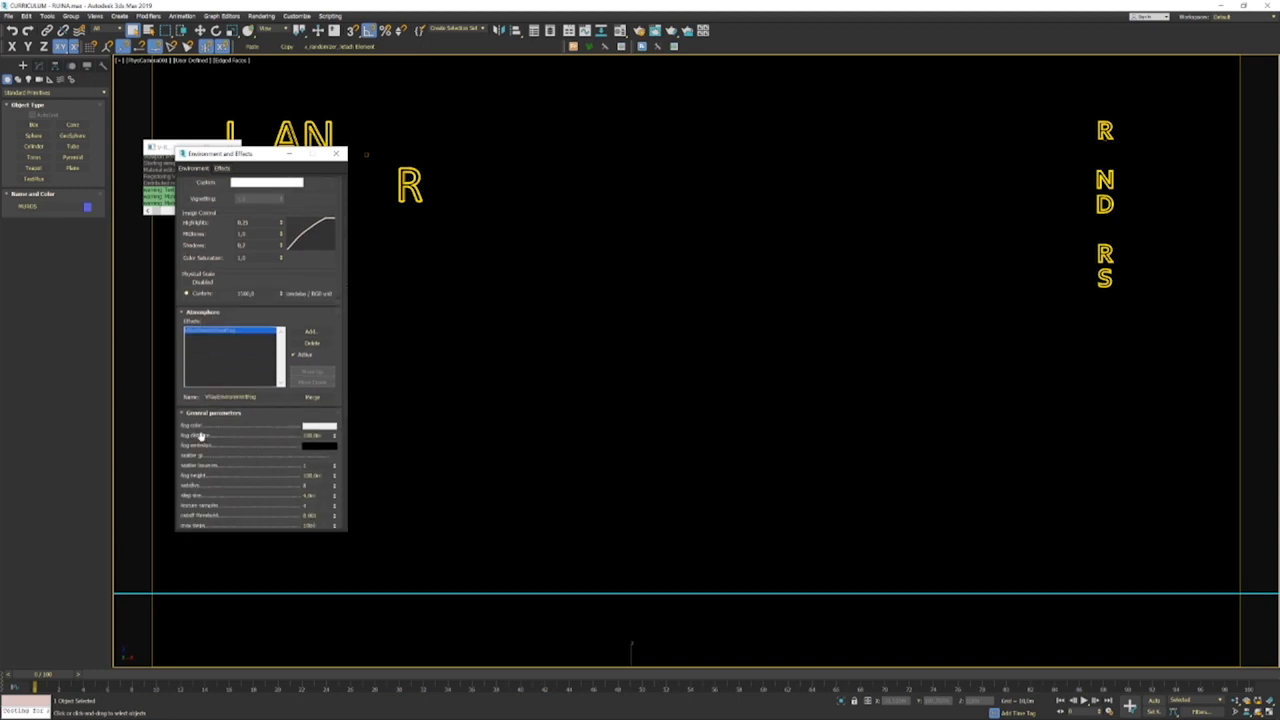
click(319, 447)
drag(225, 55, 225, 65)
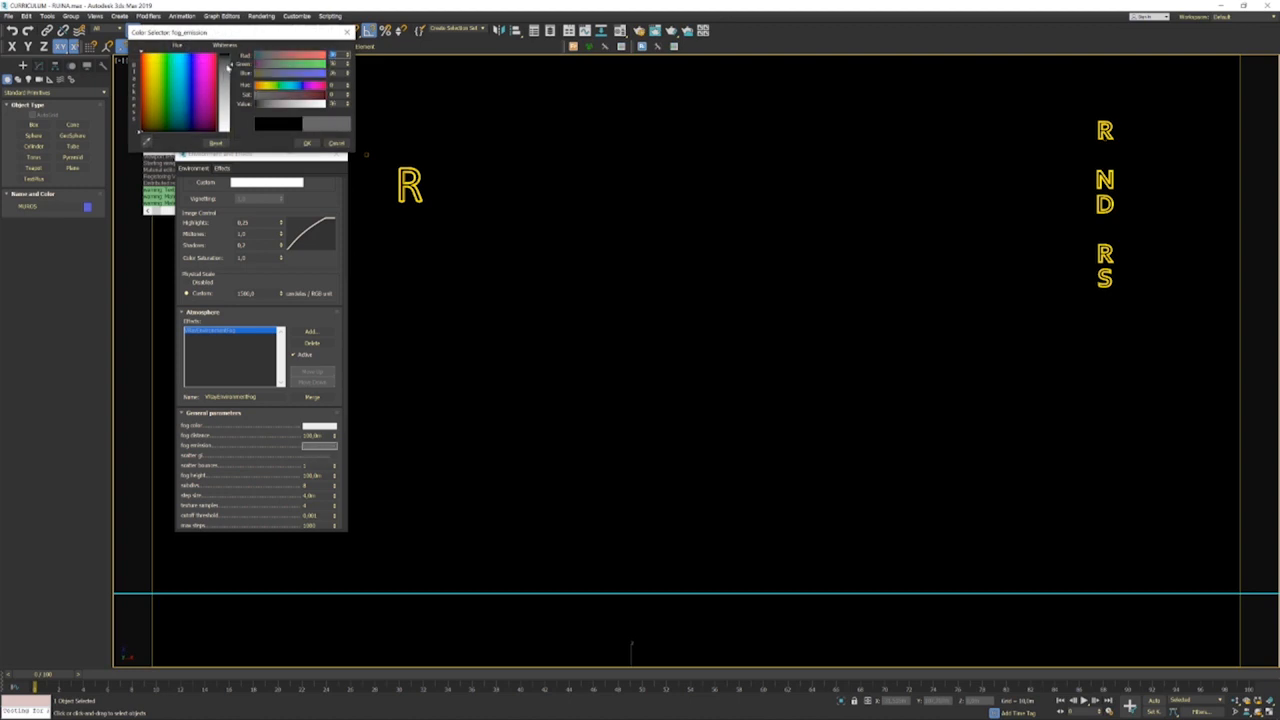
click(306, 143)
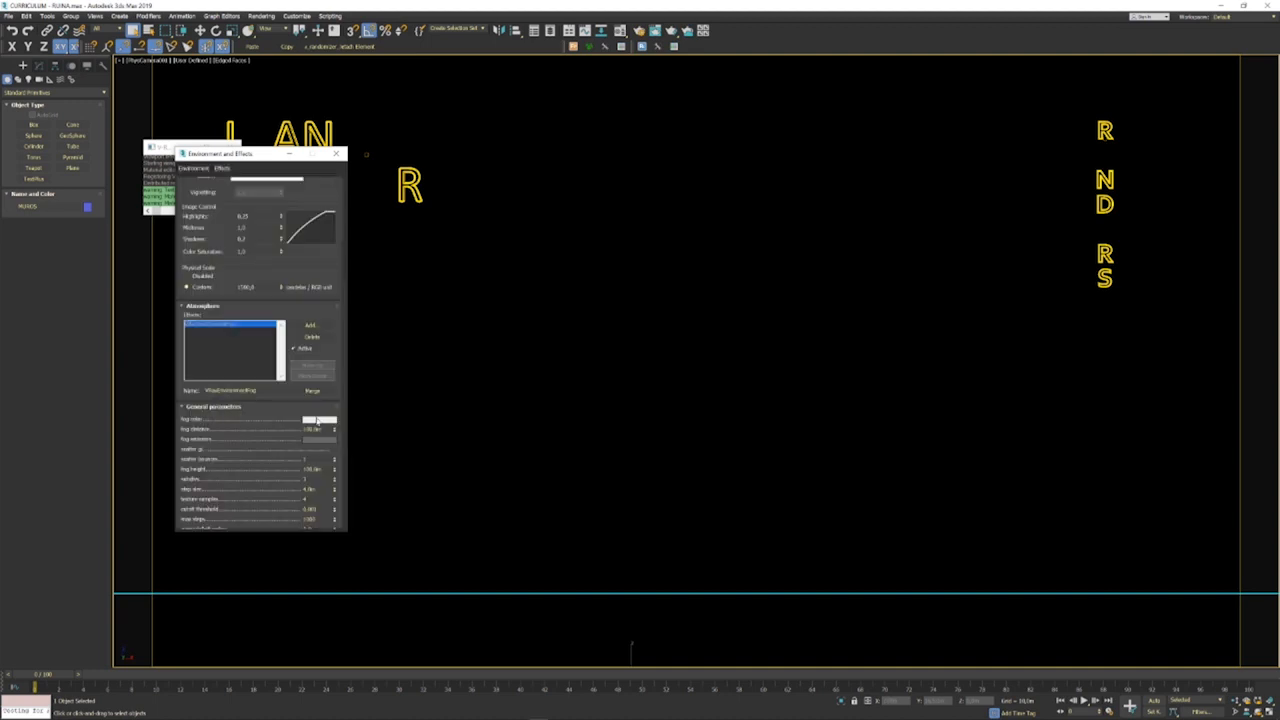
Darken the fog colour of the VRayEnvironmentFog effect from near white to a neutral mid grey
click(317, 420)
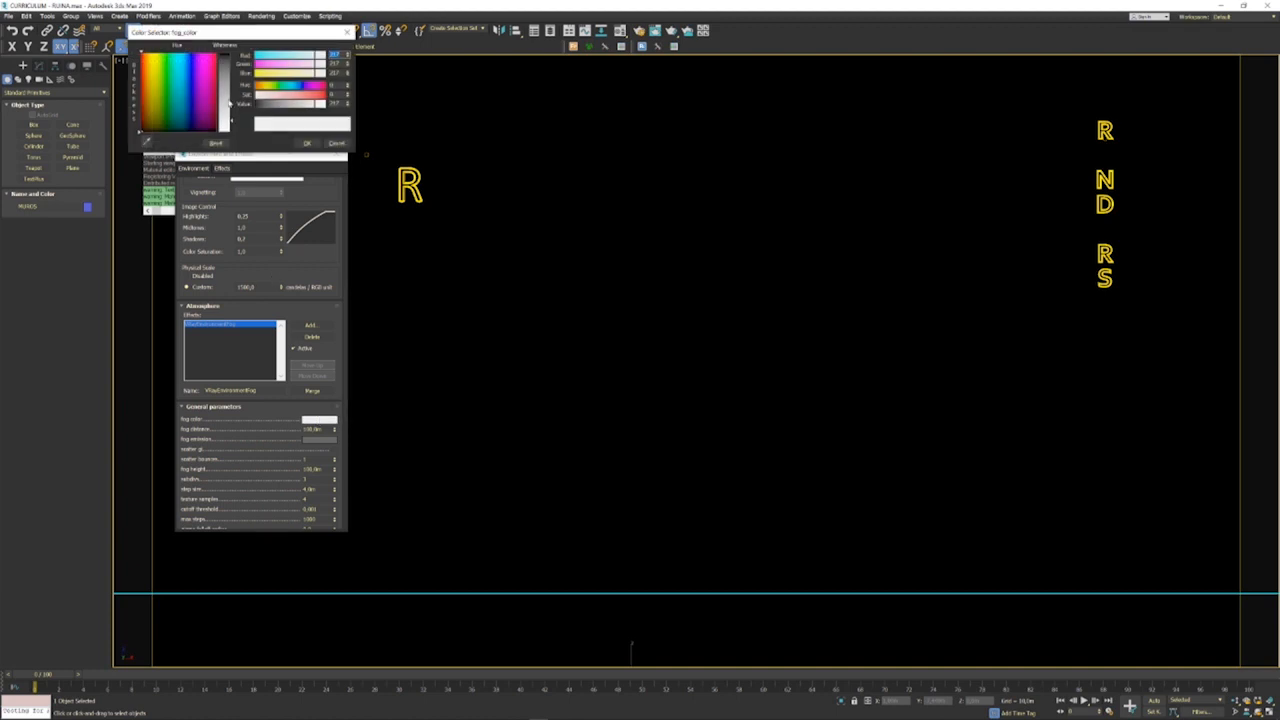
click(228, 102)
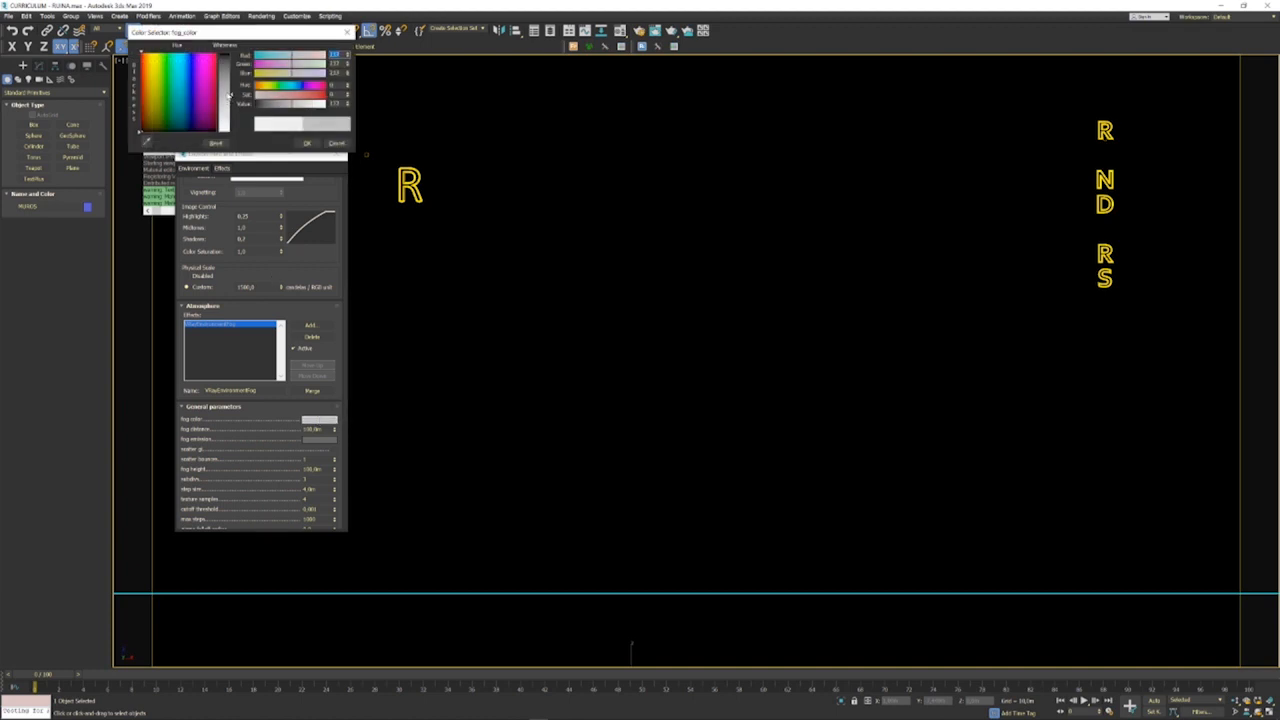
drag(229, 95, 229, 91)
click(307, 143)
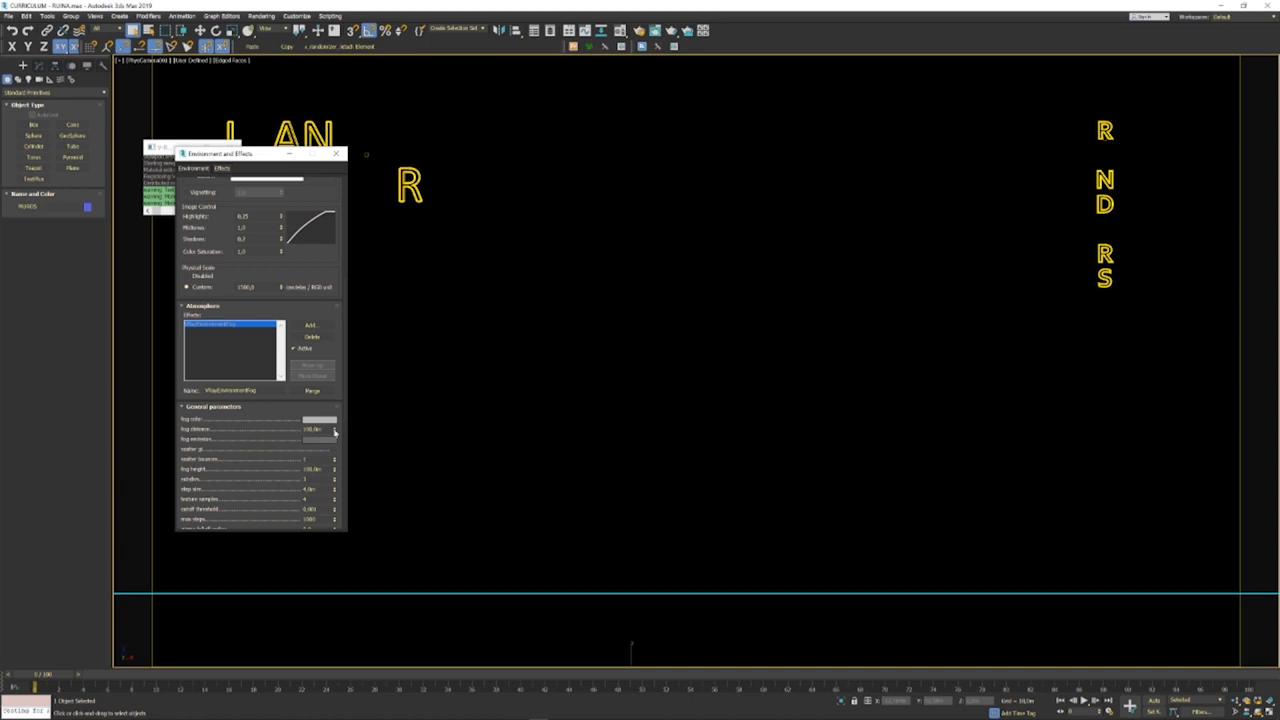
Reduce the fog distance and the fog height of the VRayEnvironmentFog effect
double_click(313, 429)
text(5)
key(Return)
drag(330, 469, 300, 469)
text(5)
scroll(344, 484, down, 5)
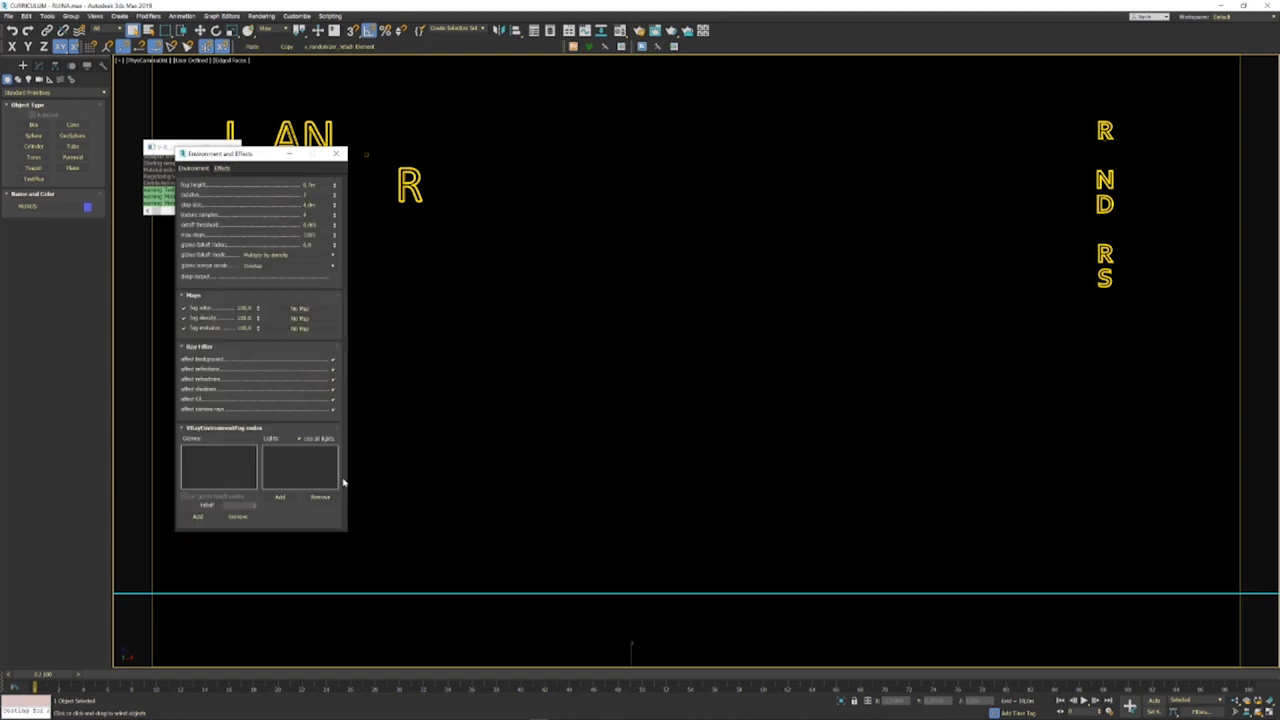
drag(343, 482, 337, 334)
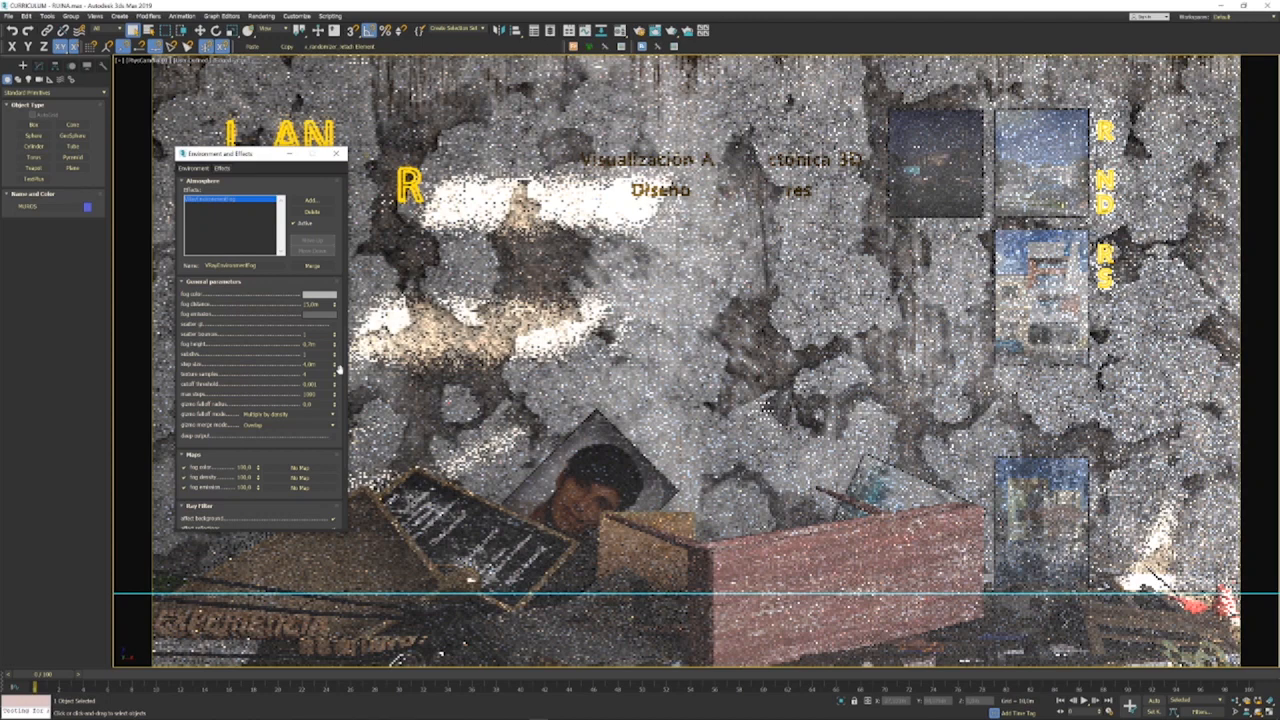
drag(334, 305, 337, 326)
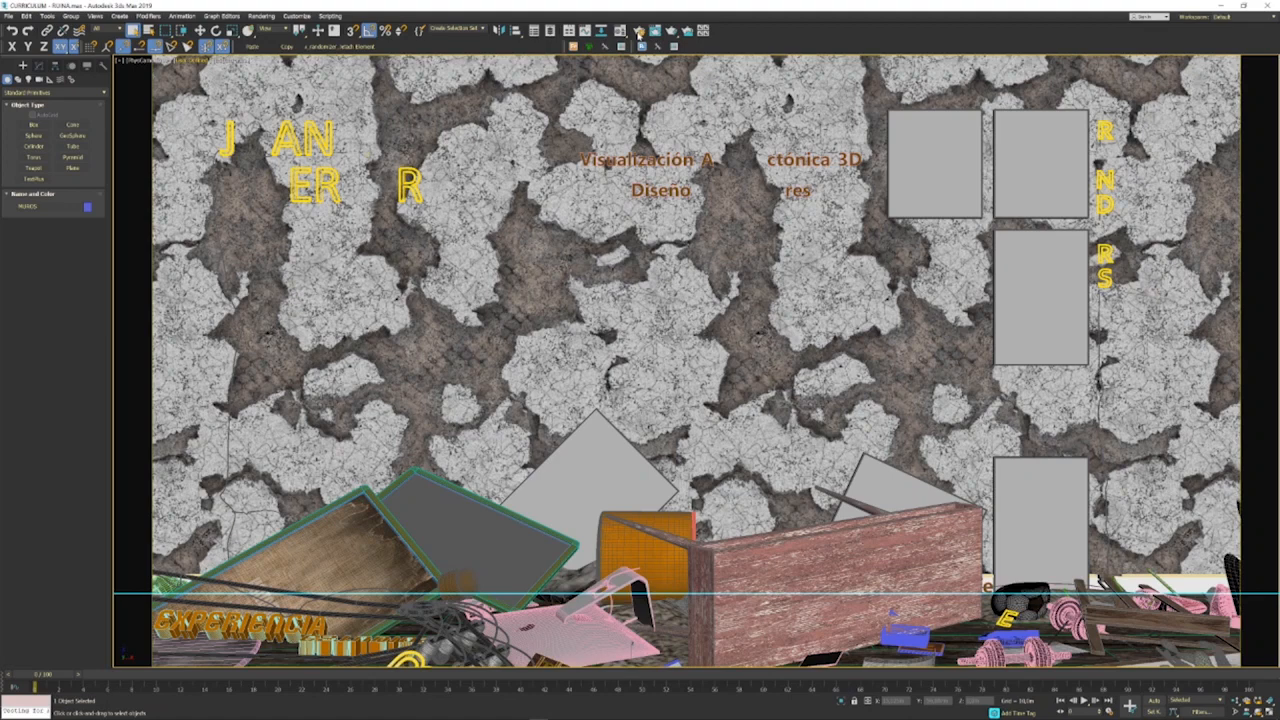
Set the render output size to 320x240 in the common render parameters
click(639, 31)
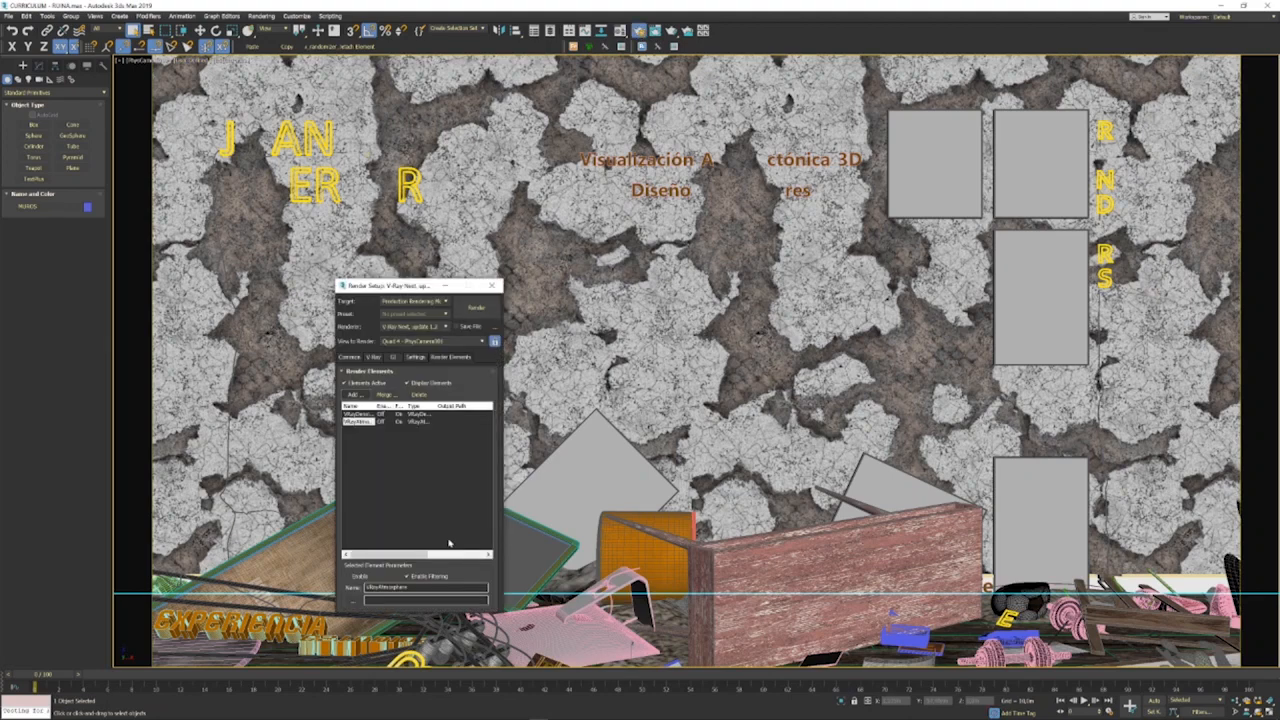
click(349, 356)
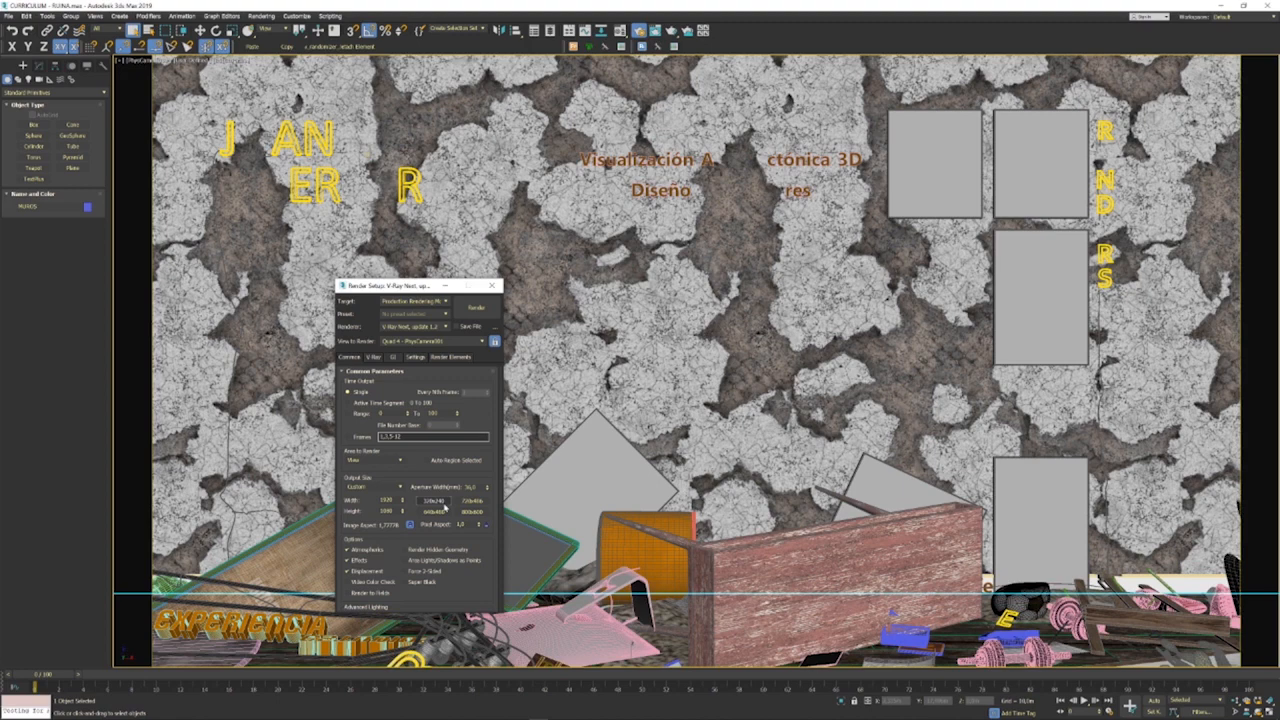
click(440, 501)
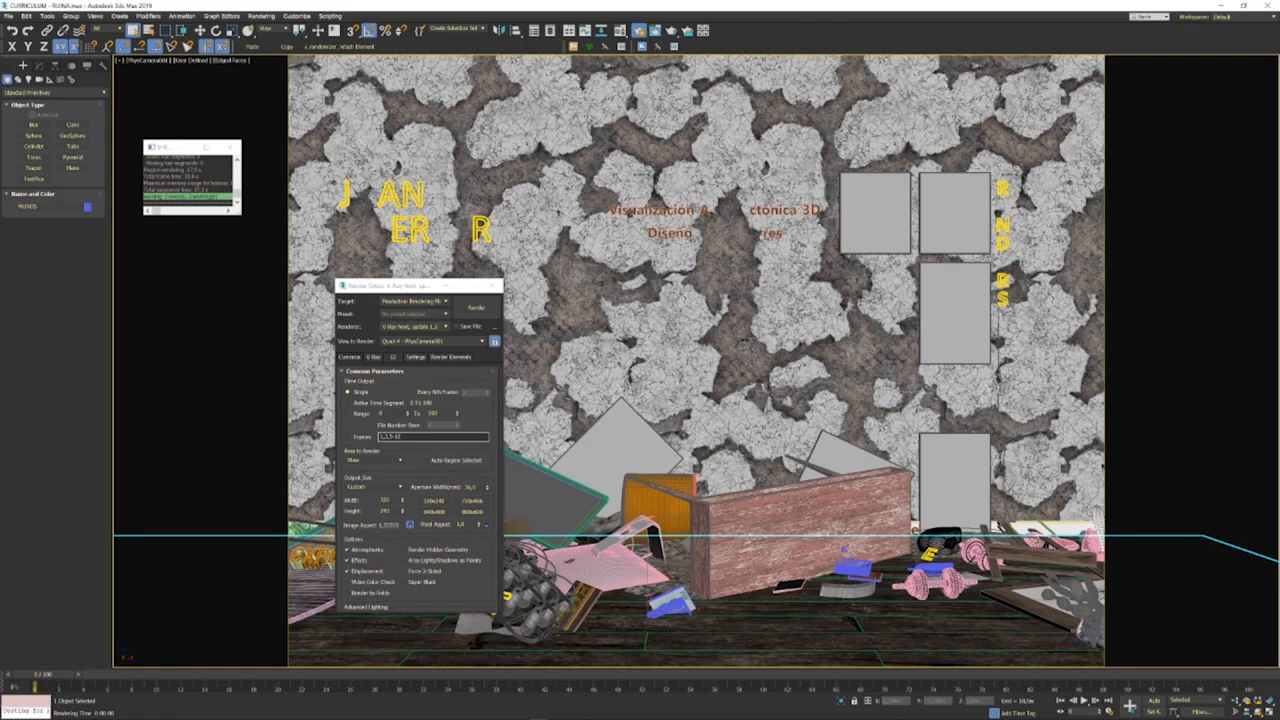
Change the VRayEnvironmentFog effect's fog colour to pure red in the environment settings
key(8)
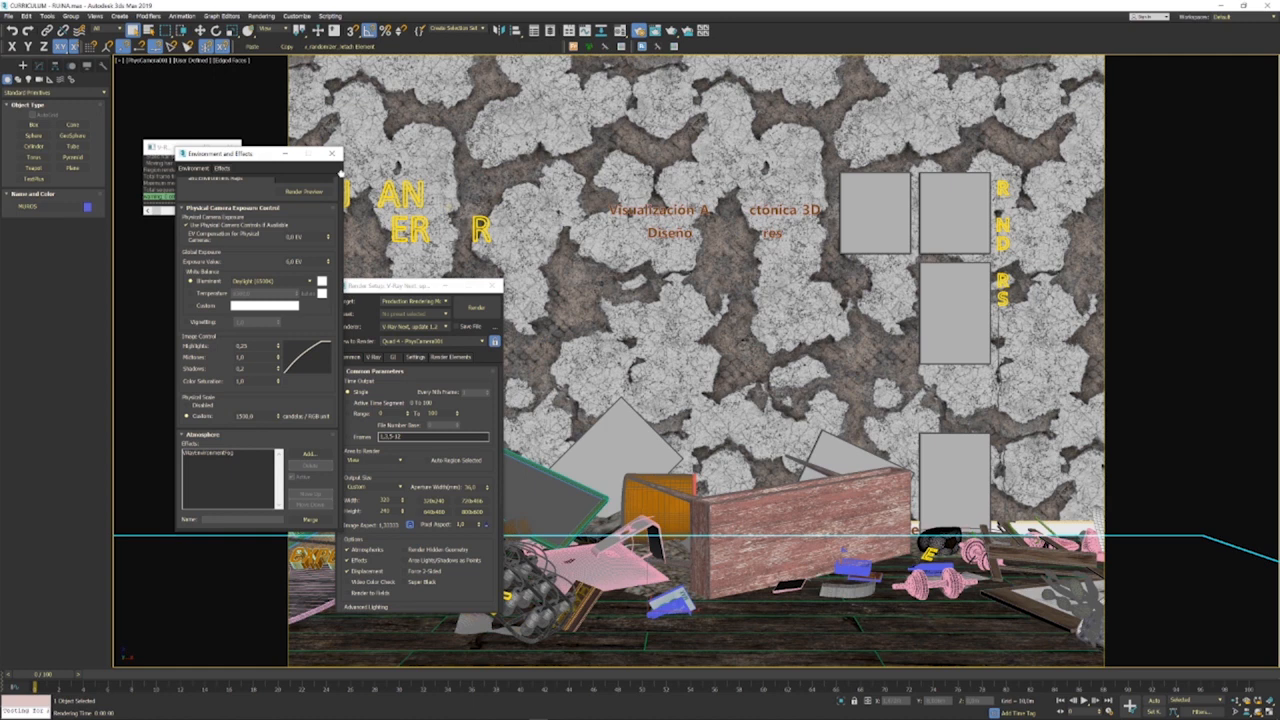
click(228, 453)
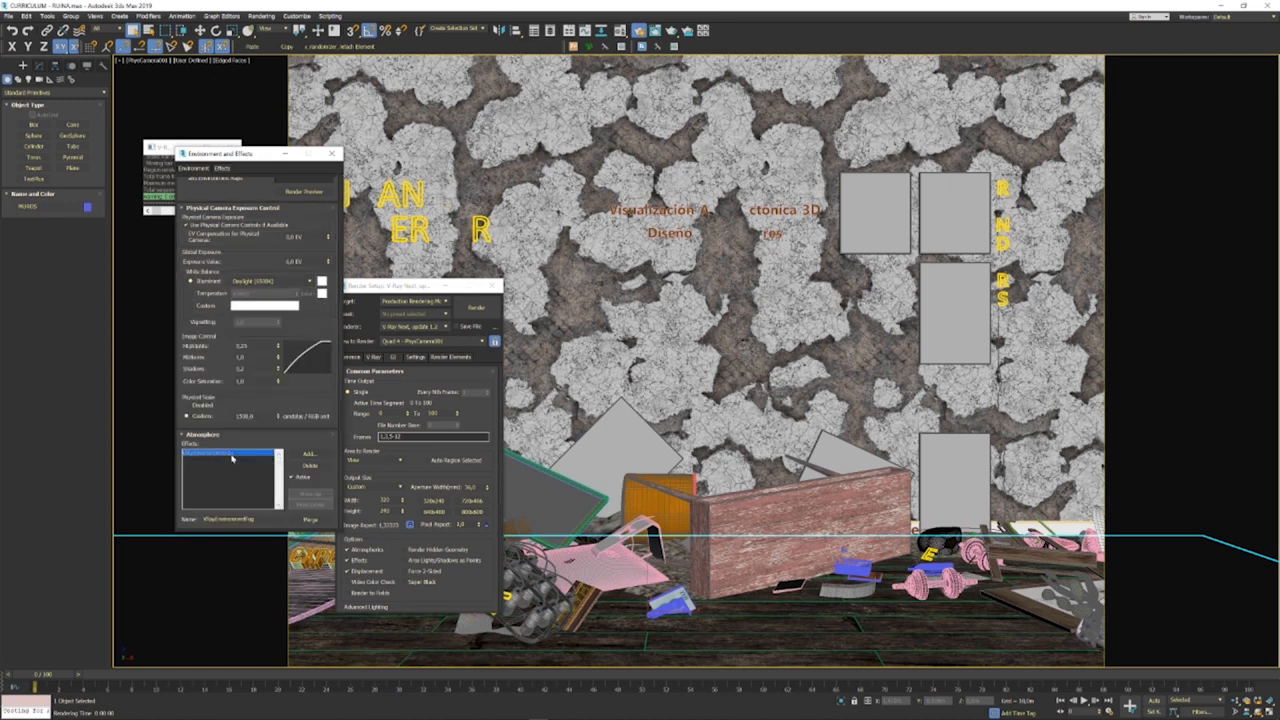
scroll(236, 303, down, 10)
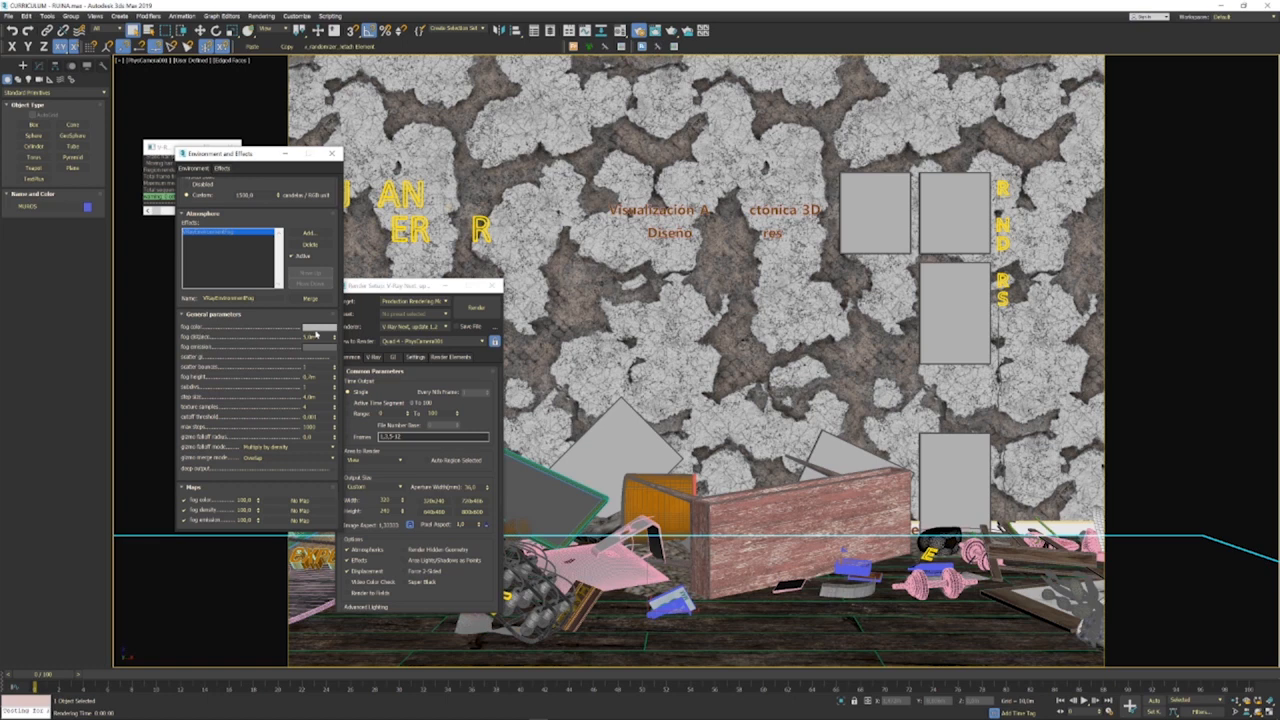
click(316, 328)
drag(176, 90, 141, 52)
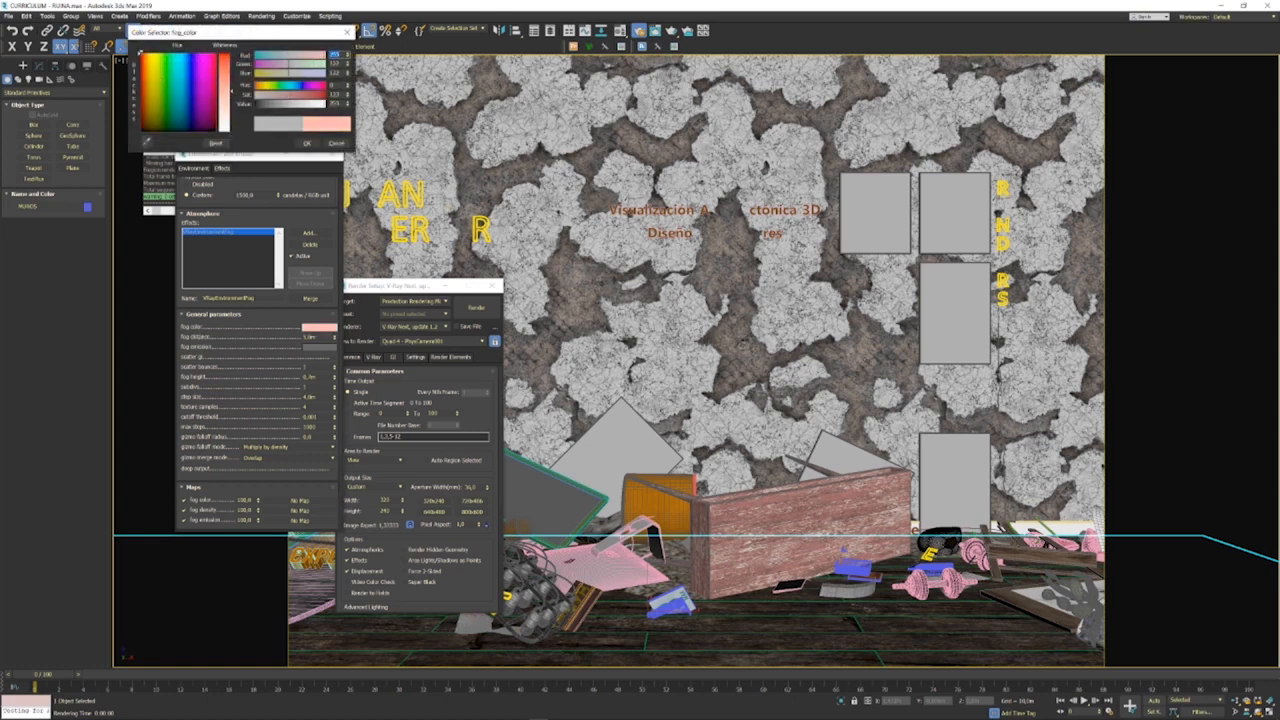
drag(224, 90, 226, 53)
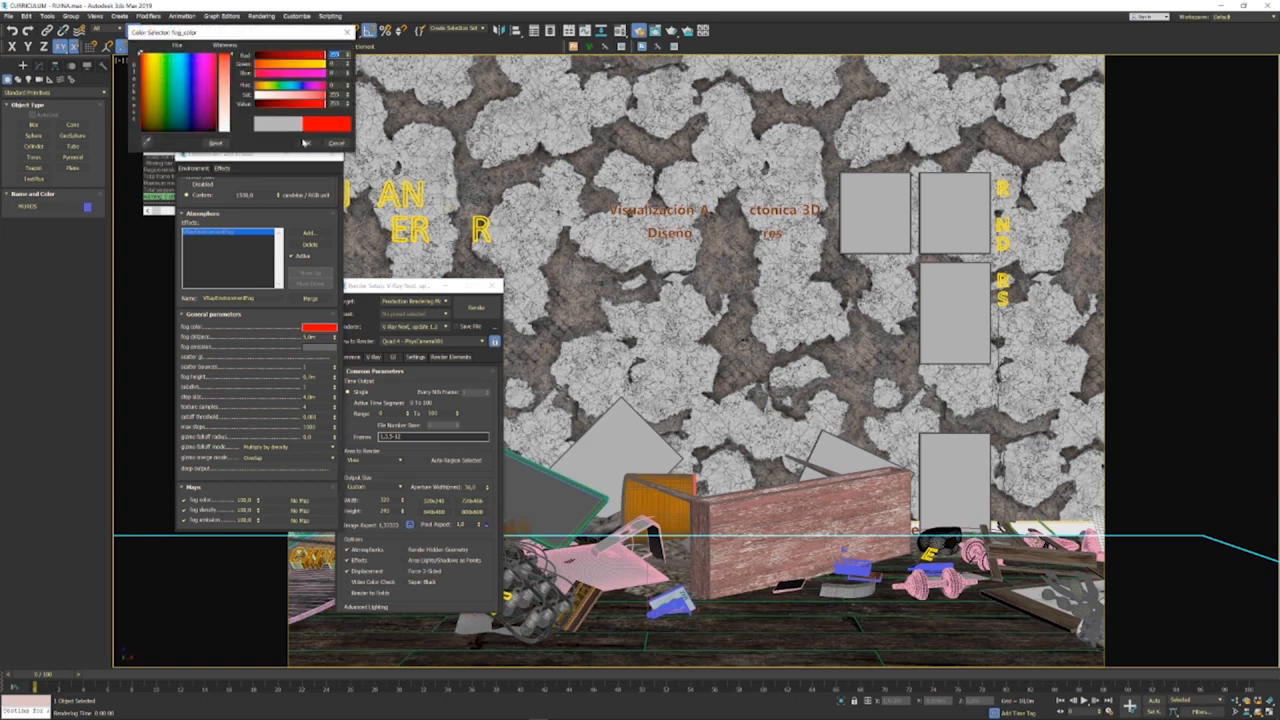
click(306, 144)
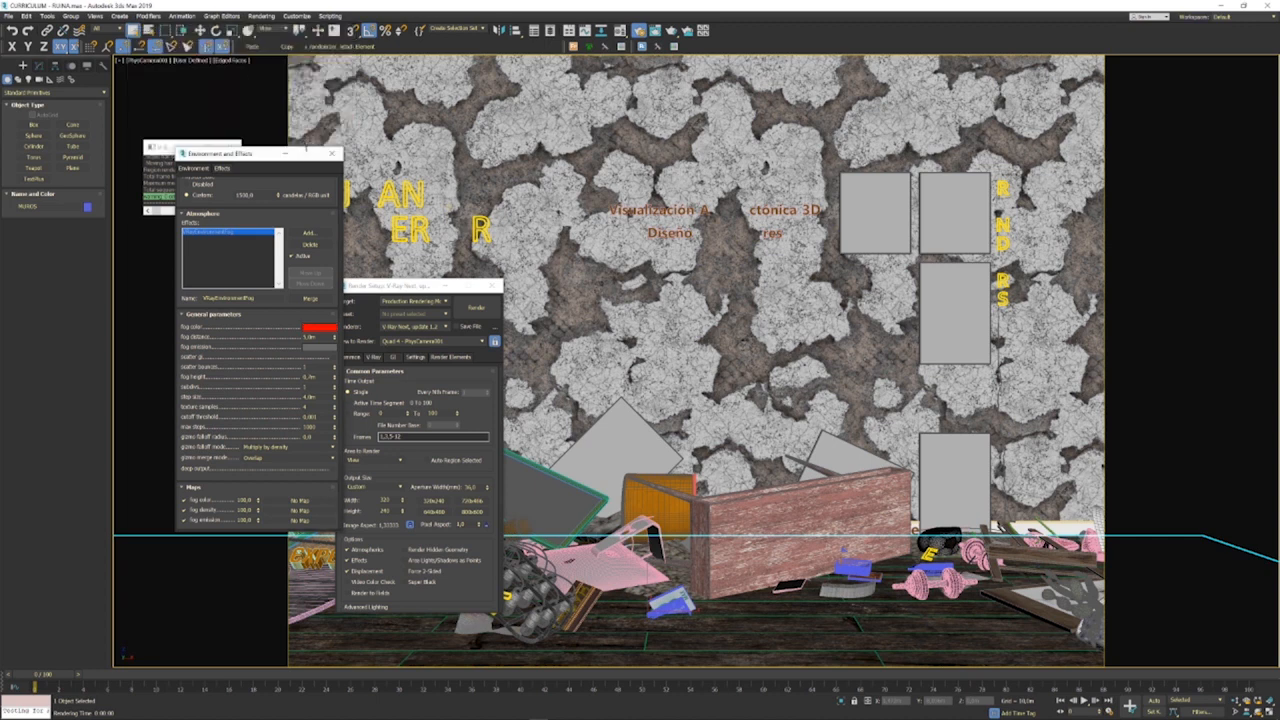
Close the environment settings and render the PhysCamera view with the current settings
click(331, 156)
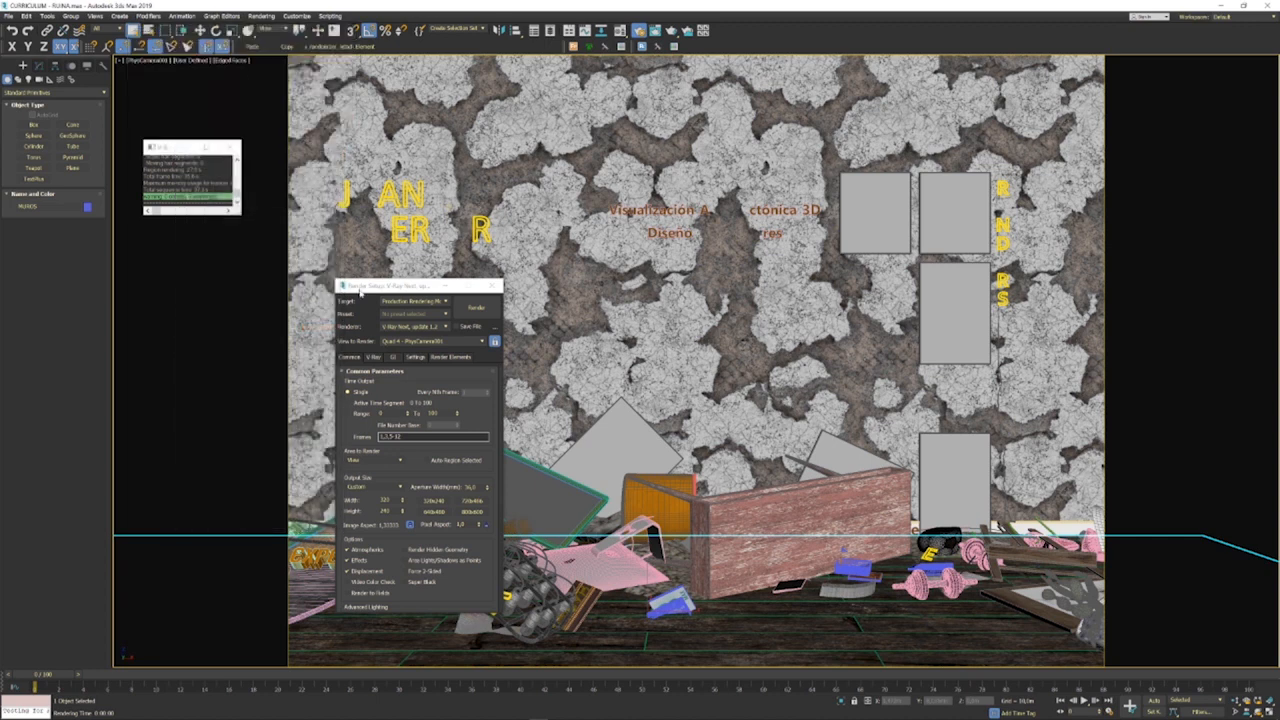
click(474, 308)
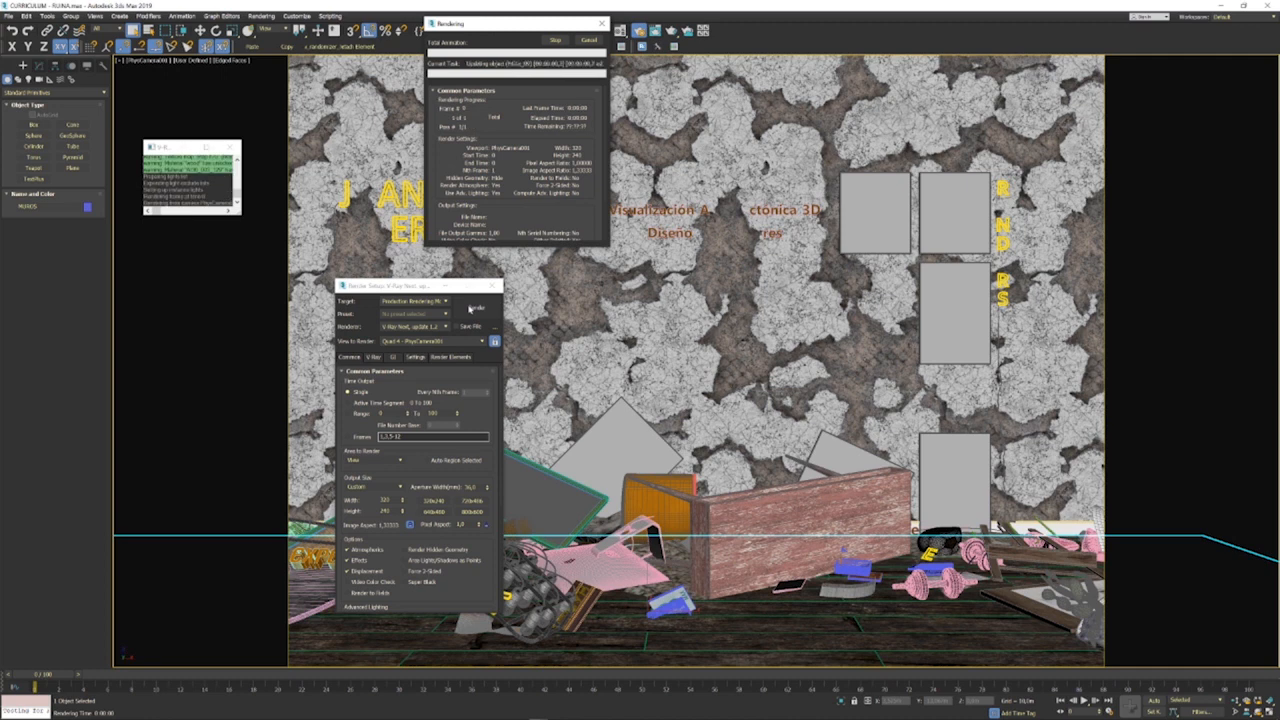